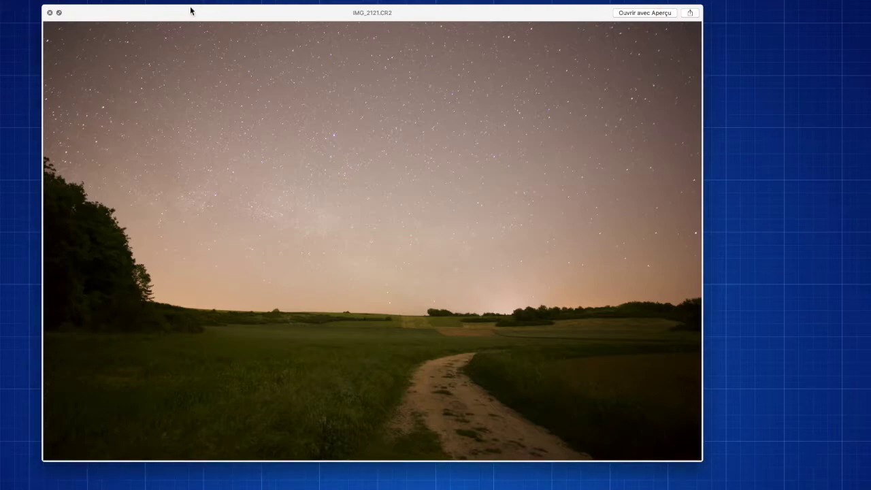
Preview IMG_2121.CR2 and IMG_2121.JPG to compare the raw and JPEG versions of the night landscape
{"action": "key", "text": "space"}
{"action": "key", "text": "Right"}
{"action": "key", "text": "space"}
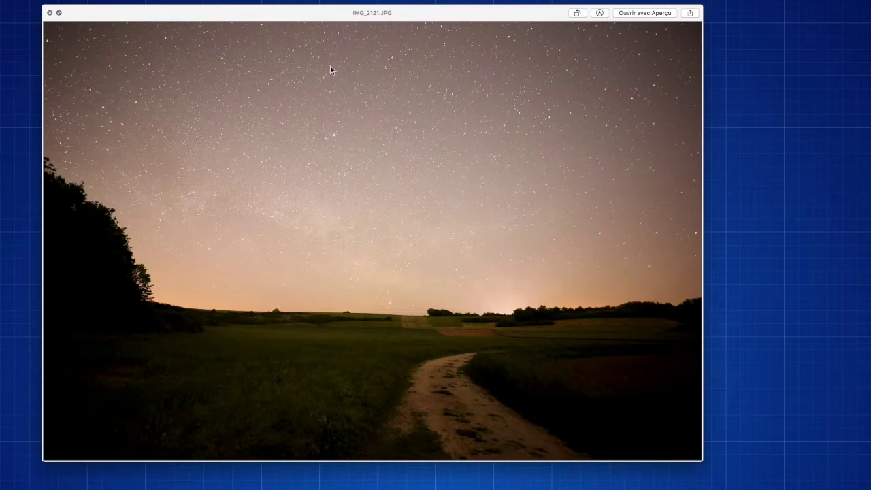
{"action": "key", "text": "space"}
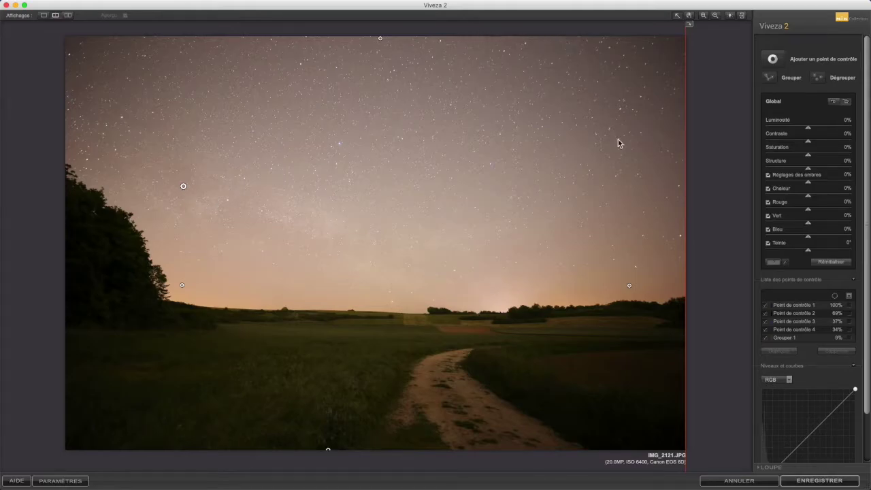
Disable all control points, including Grouper 1, and show the photo in the single-image view
{"action": "left_click", "coordinate": [767, 305]}
{"action": "left_click", "coordinate": [766, 313]}
{"action": "left_click", "coordinate": [766, 322]}
{"action": "left_click", "coordinate": [766, 329]}
{"action": "mouse_move", "coordinate": [688, 69]}
{"action": "left_mouse_down"}
{"action": "mouse_move", "coordinate": [58, 68]}
{"action": "mouse_move", "coordinate": [688, 68]}
{"action": "left_mouse_up"}
{"action": "left_click", "coordinate": [44, 15]}
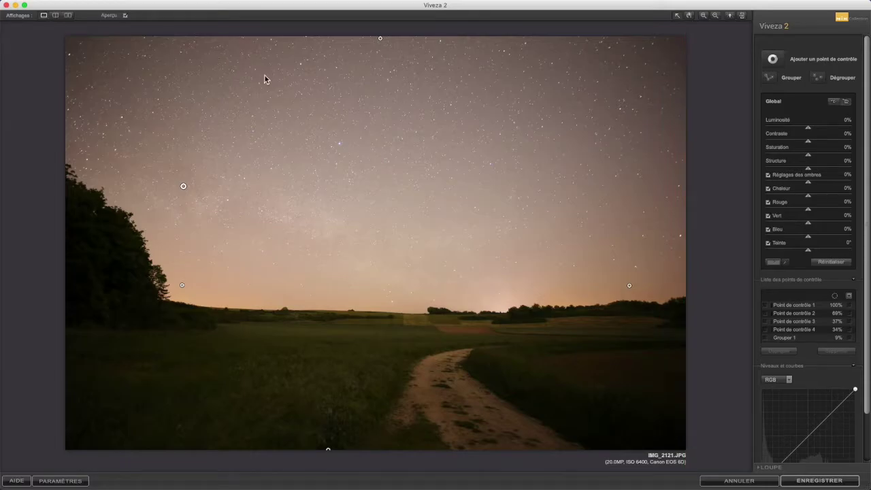
Enable control point 1 at the upper edge of the sky and check the mask of its selection
{"action": "left_click", "coordinate": [380, 39]}
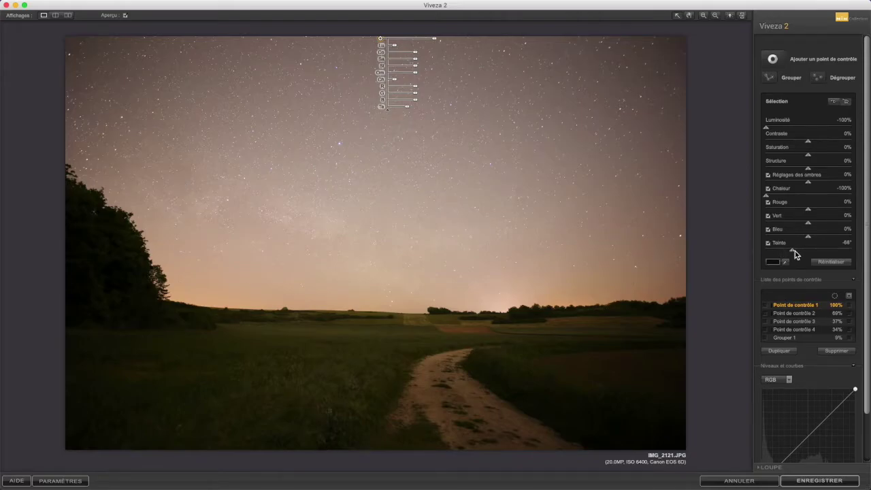
{"action": "left_click", "coordinate": [765, 307]}
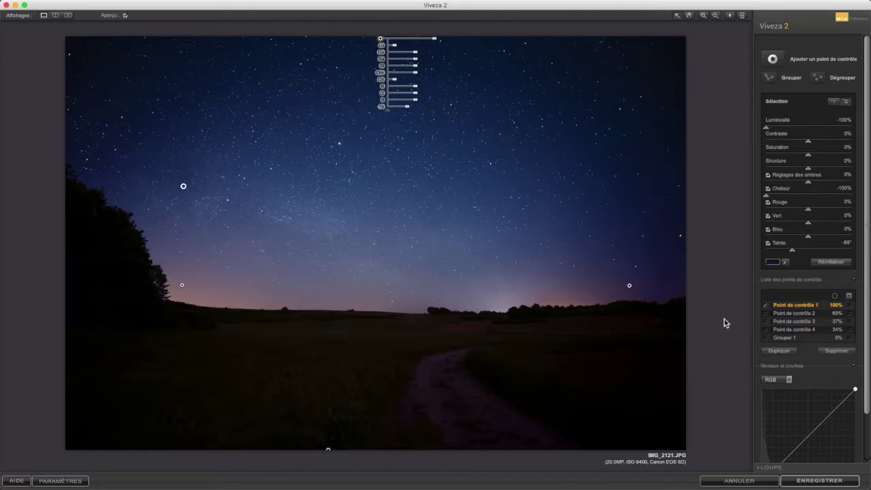
{"action": "left_click", "coordinate": [850, 310]}
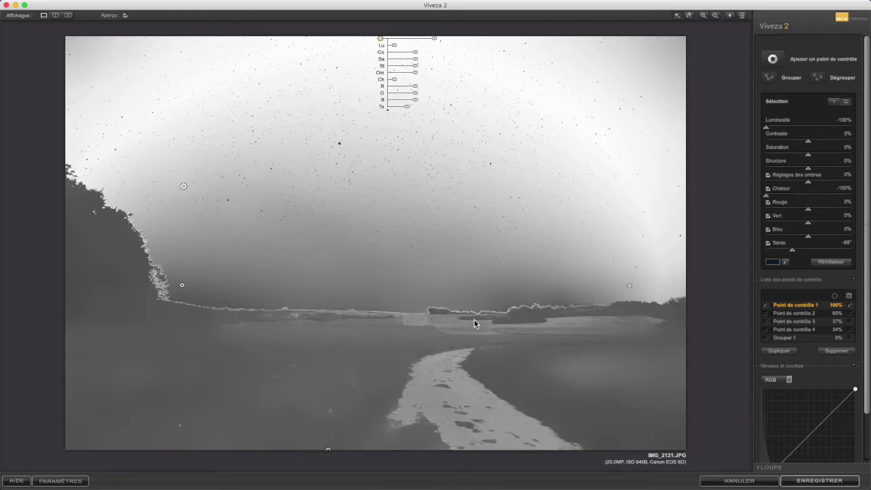
{"action": "left_click", "coordinate": [851, 307]}
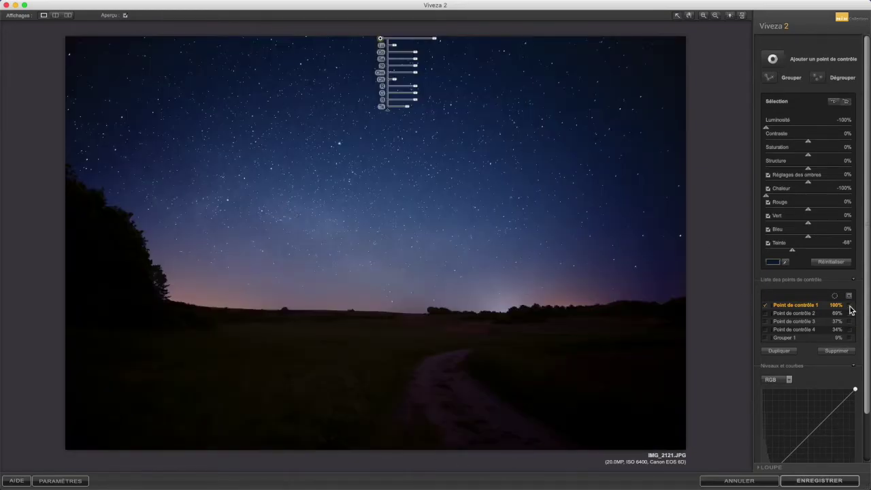
Enable control point 2 at the lower edge of the foreground and shift it very slightly
{"action": "left_click", "coordinate": [767, 315]}
{"action": "left_click", "coordinate": [327, 450]}
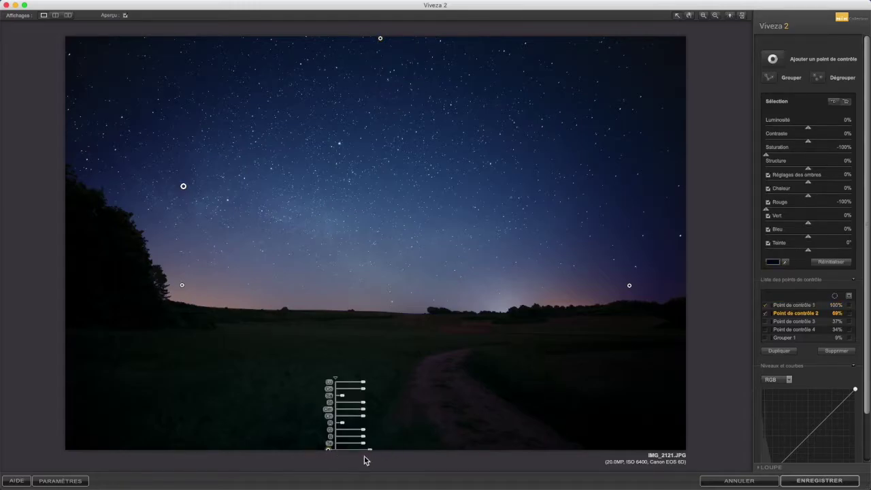
{"action": "mouse_move", "coordinate": [327, 451]}
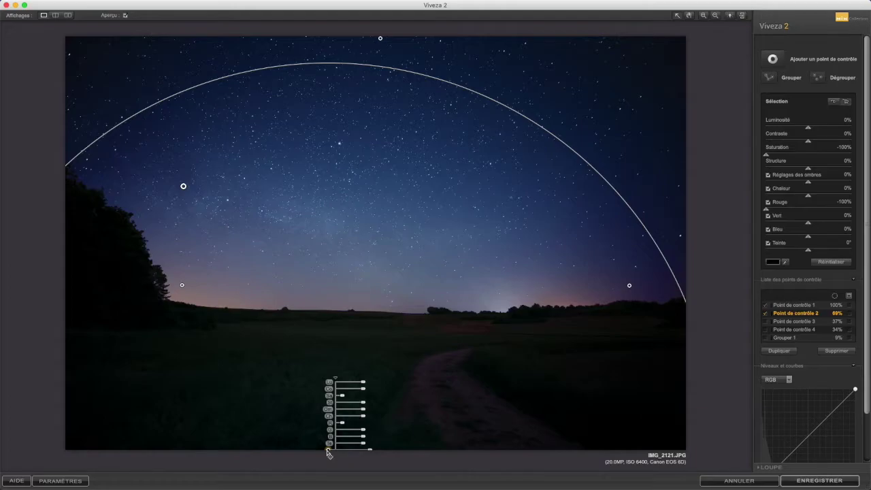
{"action": "left_click_drag", "start_coordinate": [328, 453], "coordinate": [329, 454]}
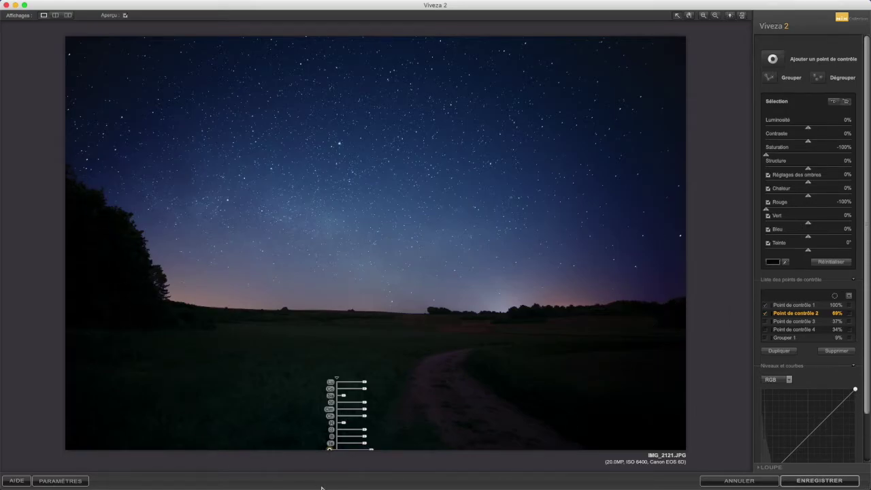
{"action": "mouse_move", "coordinate": [330, 454]}
Try raising the saturation of control point 2, and return its saturation and red to -100%
{"action": "left_click_drag", "start_coordinate": [767, 155], "coordinate": [850, 154]}
{"action": "left_click_drag", "start_coordinate": [850, 155], "coordinate": [745, 154]}
{"action": "mouse_move", "coordinate": [766, 209]}
{"action": "left_mouse_down"}
{"action": "mouse_move", "coordinate": [852, 220]}
{"action": "mouse_move", "coordinate": [743, 217]}
{"action": "left_mouse_up"}
{"action": "left_click", "coordinate": [422, 382]}
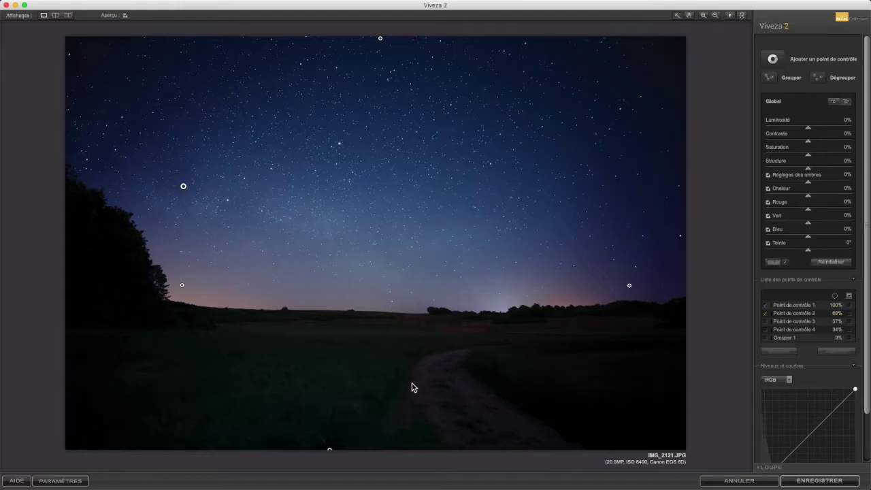
Examine the mask of control point 2 to see which parts of the foreground it affects
{"action": "left_click", "coordinate": [330, 450]}
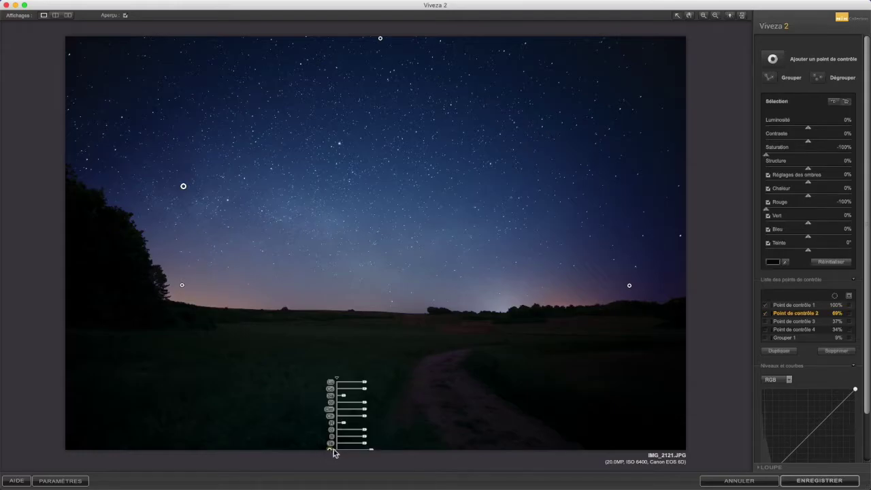
{"action": "left_click", "coordinate": [850, 314]}
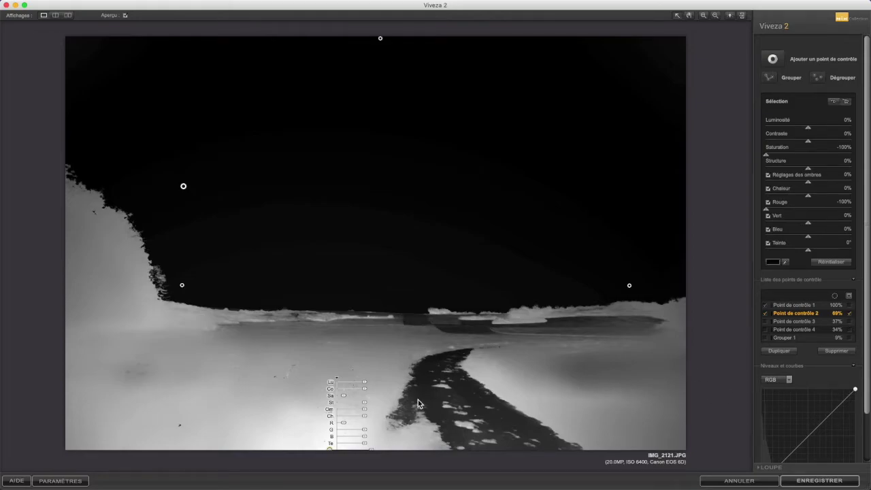
{"action": "left_click", "coordinate": [850, 314]}
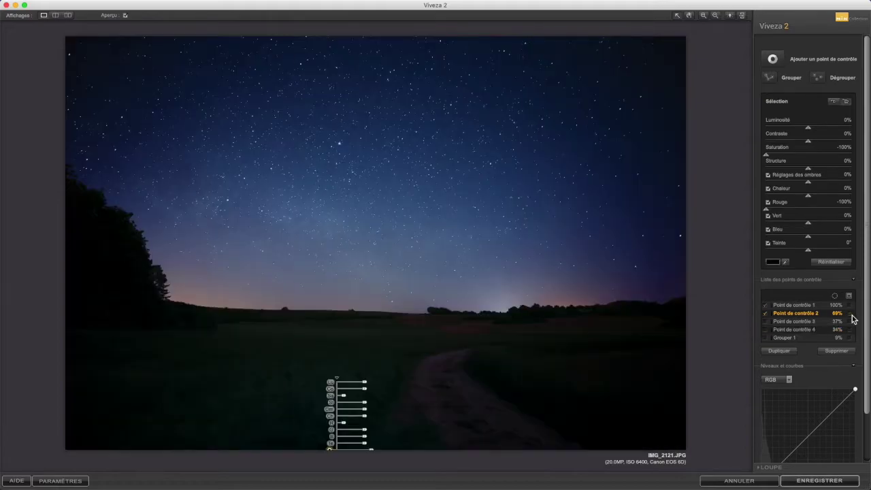
Enable control point 3 above the horizon beside the trees, compare the sky without it, and check its mask
{"action": "left_click", "coordinate": [765, 322]}
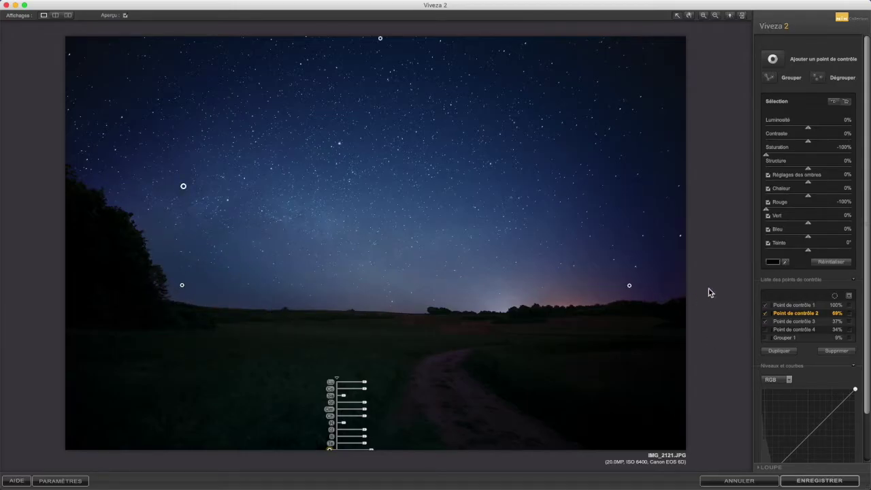
{"action": "left_click", "coordinate": [766, 322]}
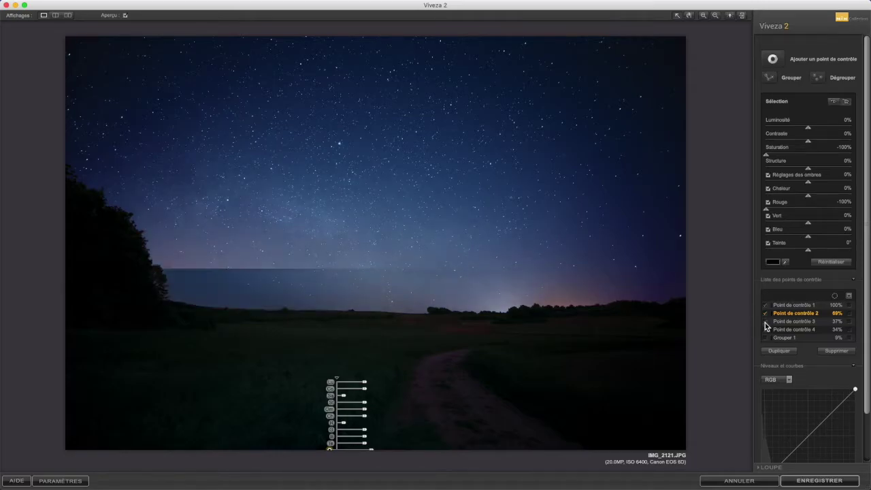
{"action": "left_click", "coordinate": [765, 322]}
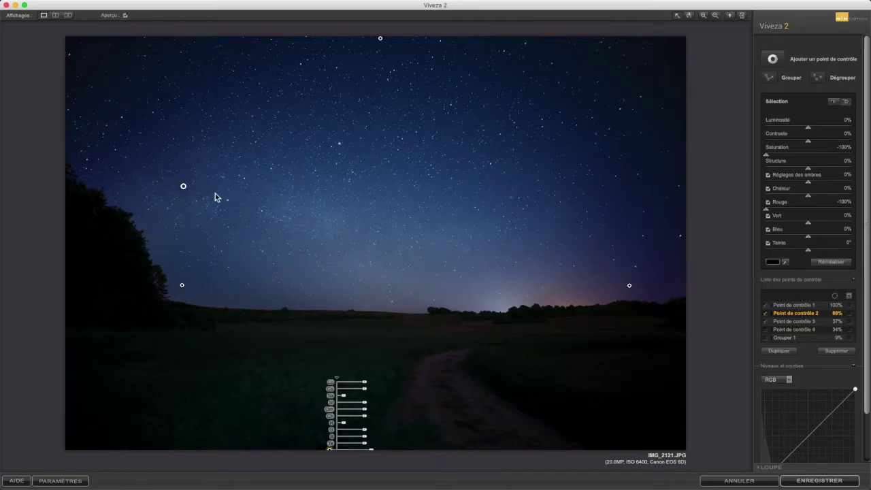
{"action": "left_click", "coordinate": [183, 286]}
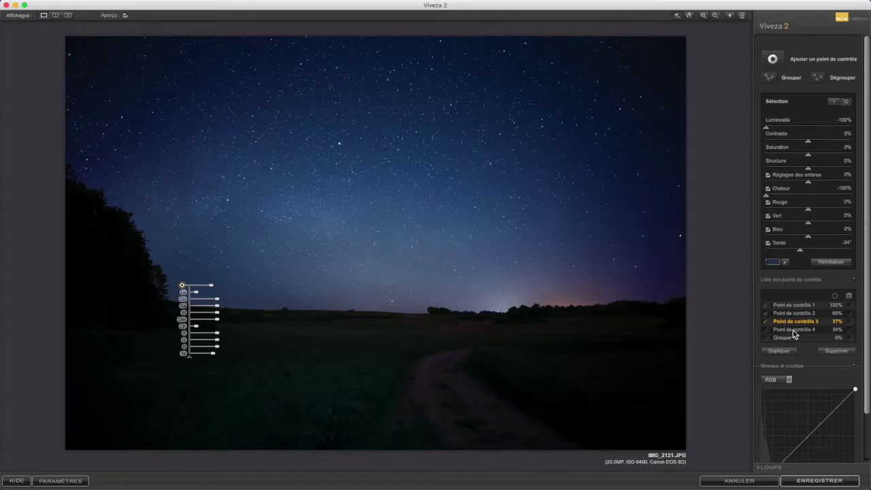
{"action": "left_click", "coordinate": [850, 323]}
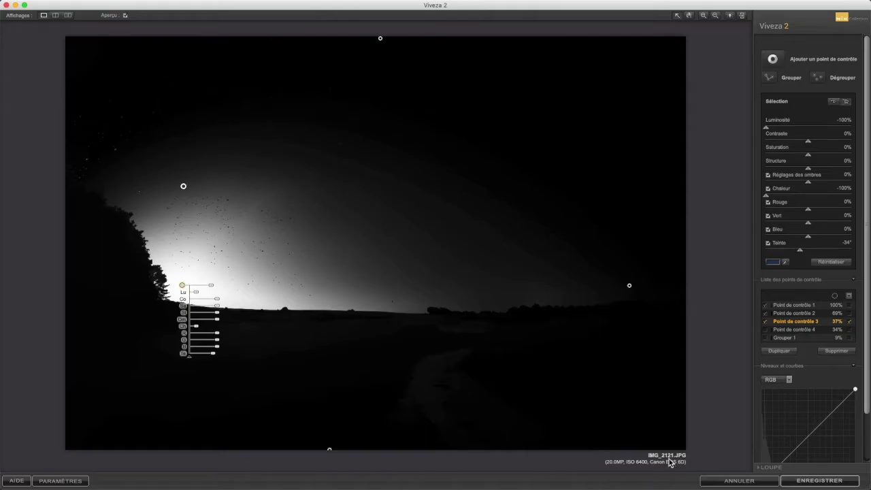
{"action": "left_click", "coordinate": [850, 322]}
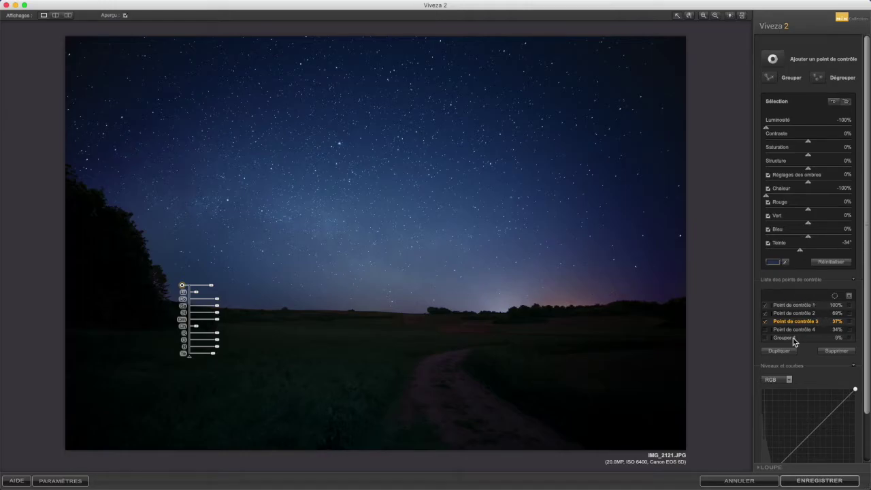
Enable control point 4 above the horizon on the photo's right side and check the mask of its selection
{"action": "left_click", "coordinate": [766, 331]}
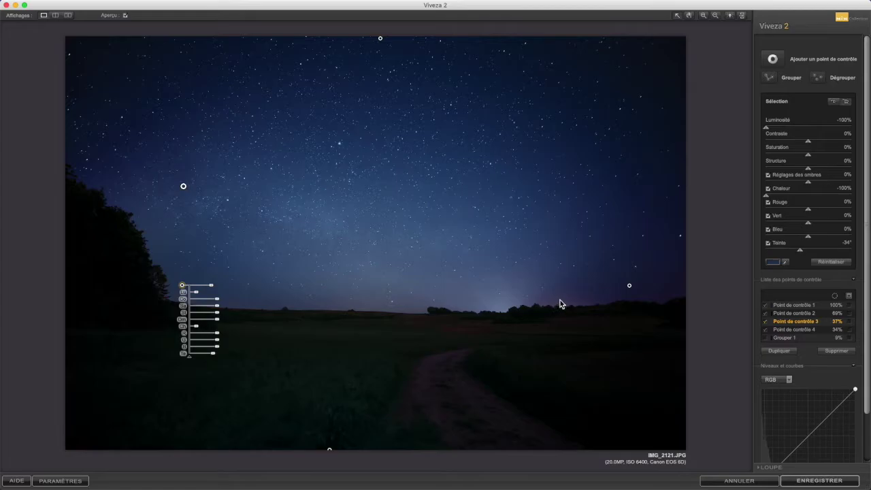
{"action": "left_click", "coordinate": [629, 285]}
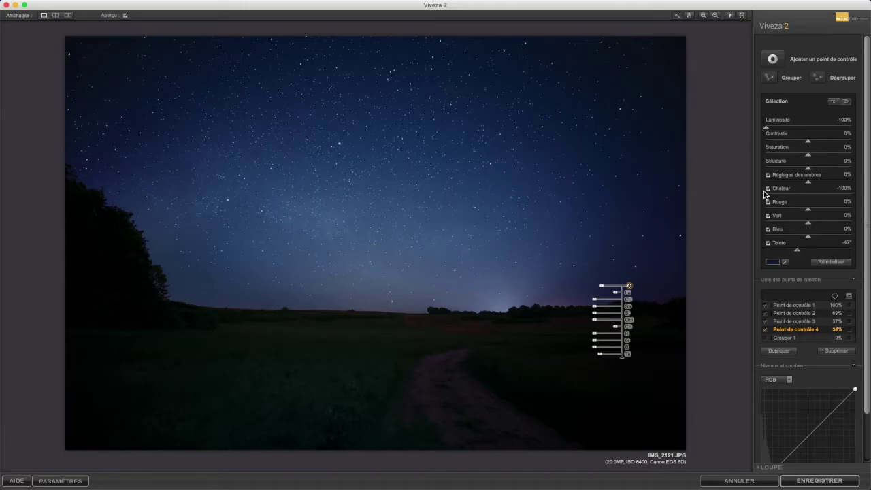
{"action": "left_click", "coordinate": [850, 330]}
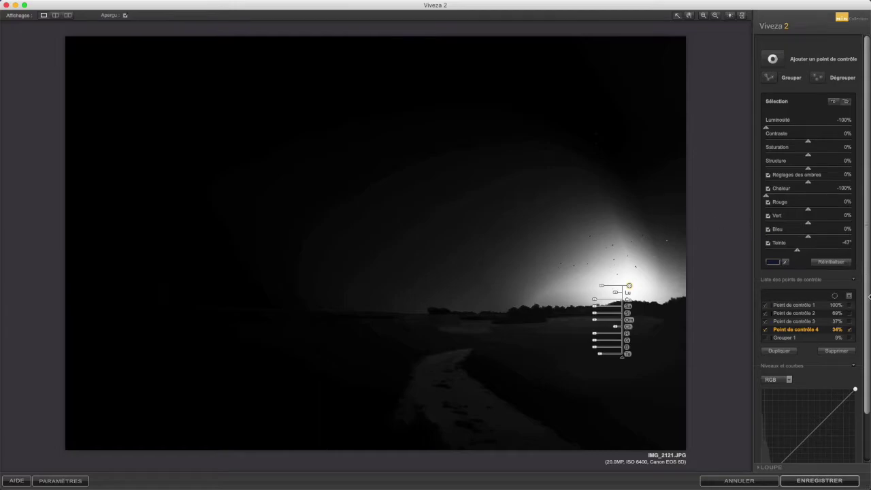
{"action": "left_click", "coordinate": [851, 330]}
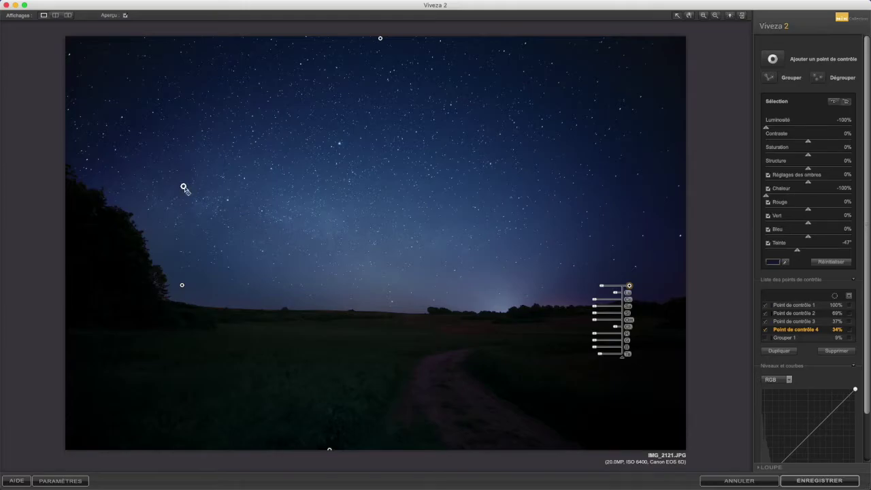
Enable the Grouper 1 control points along the Milky Way and compare the original and edited photos side by side
{"action": "left_click", "coordinate": [183, 186]}
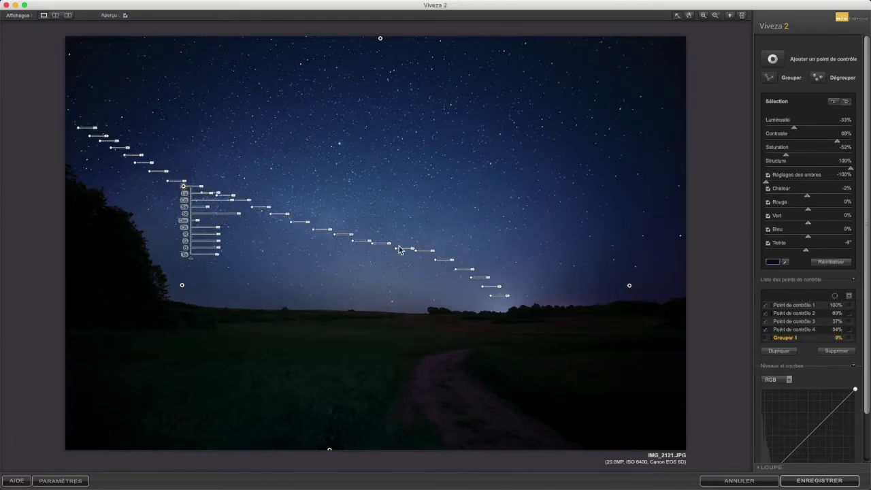
{"action": "left_click", "coordinate": [766, 339]}
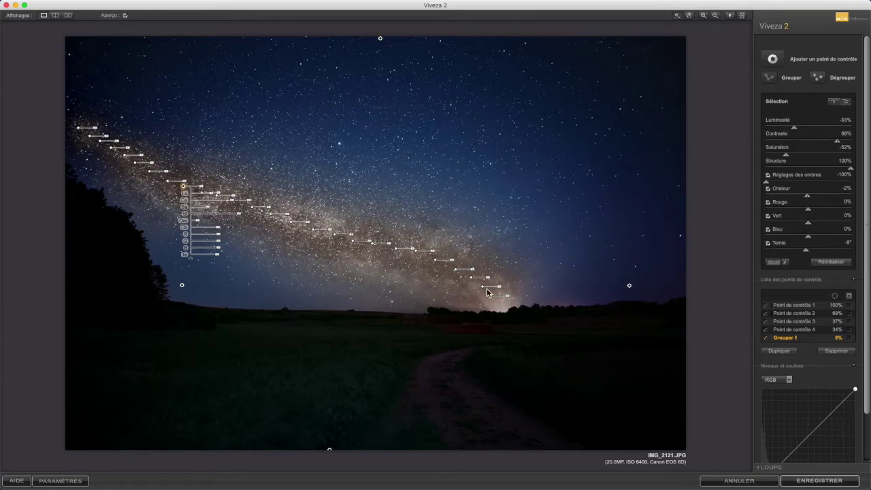
{"action": "left_click", "coordinate": [68, 15]}
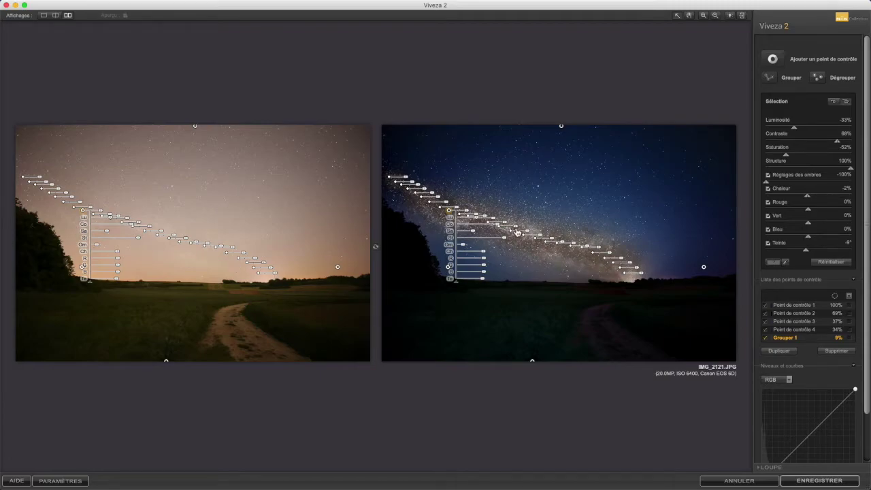
{"action": "left_click", "coordinate": [655, 178]}
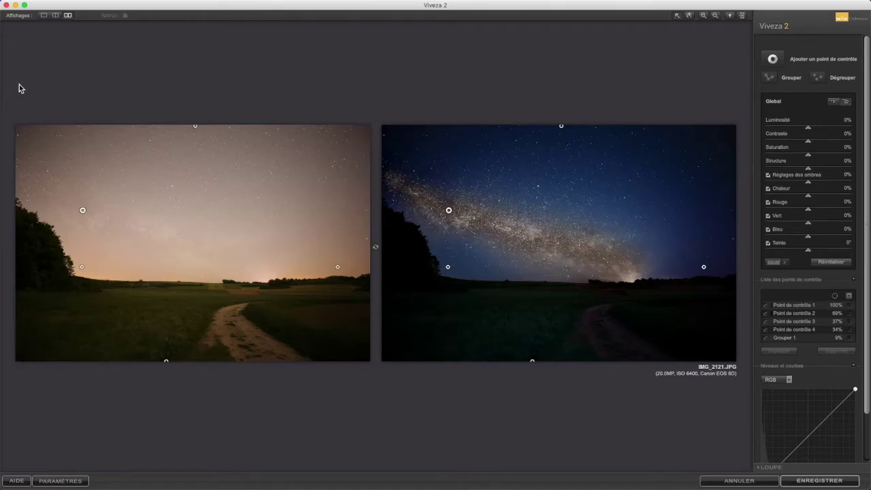
{"action": "left_click", "coordinate": [42, 15]}
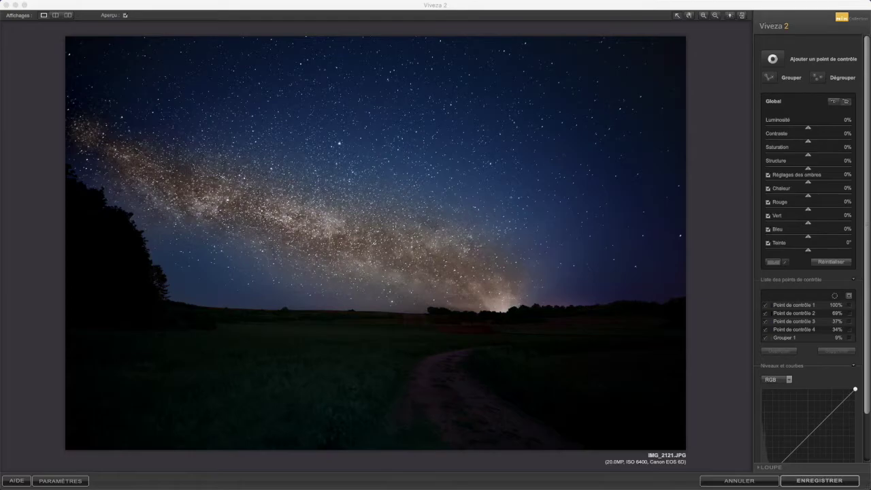
Preview the finished version IMG_2121_APRES.jpg and review the adjustment settings of the Milky Way group
{"action": "key", "text": "space"}
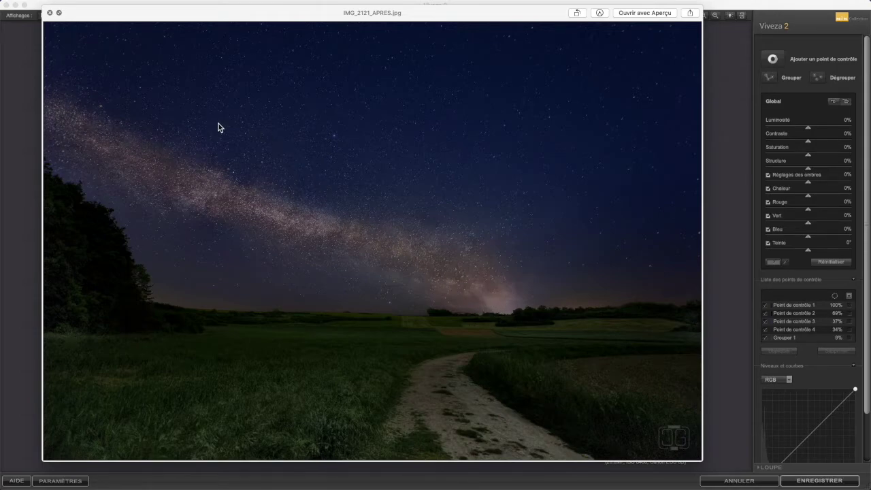
{"action": "key", "text": "space"}
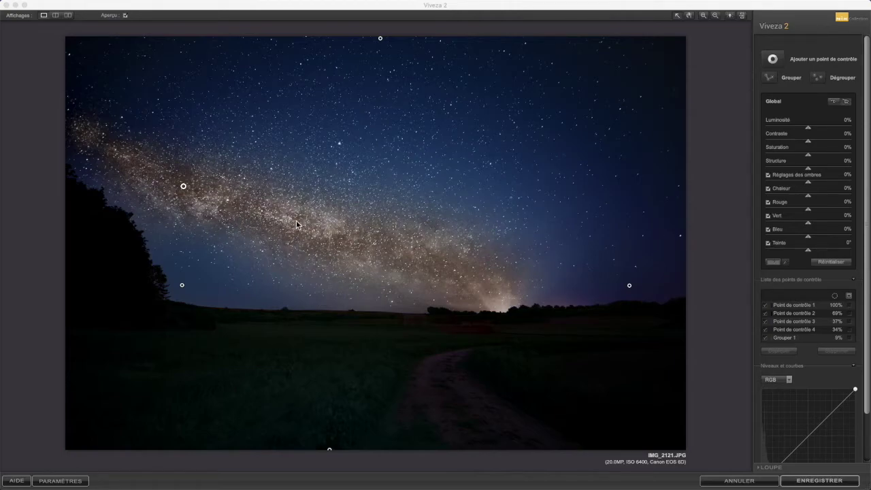
{"action": "left_click", "coordinate": [183, 186]}
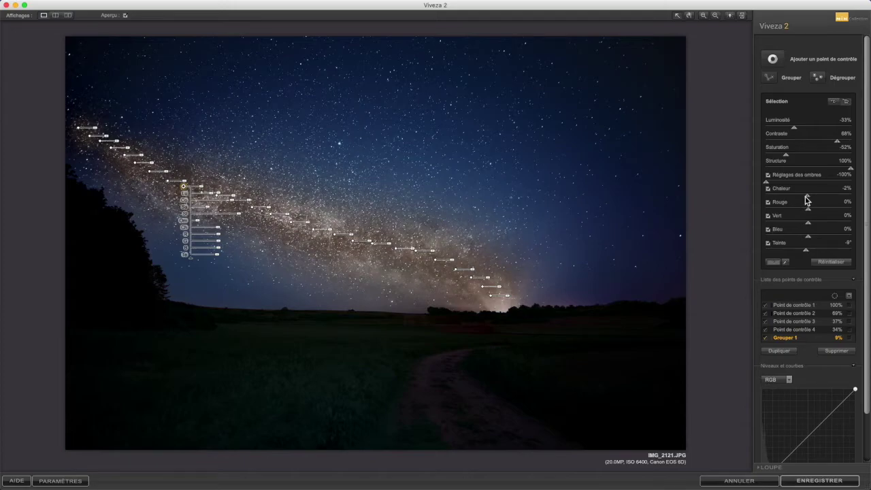
{"action": "left_click", "coordinate": [473, 170]}
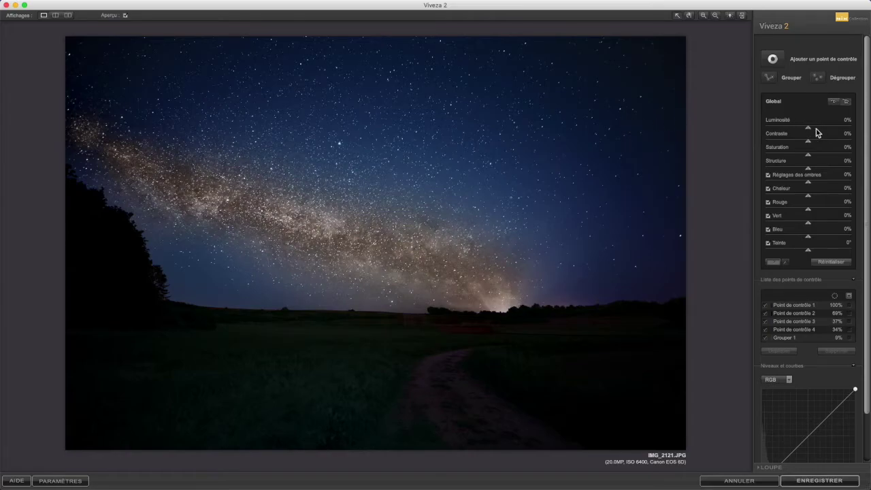
Set the global brightness (Luminosité) to 40% and preview IMG_2121_APRES.jpg for comparison
{"action": "left_click_drag", "start_coordinate": [816, 129], "coordinate": [826, 128]}
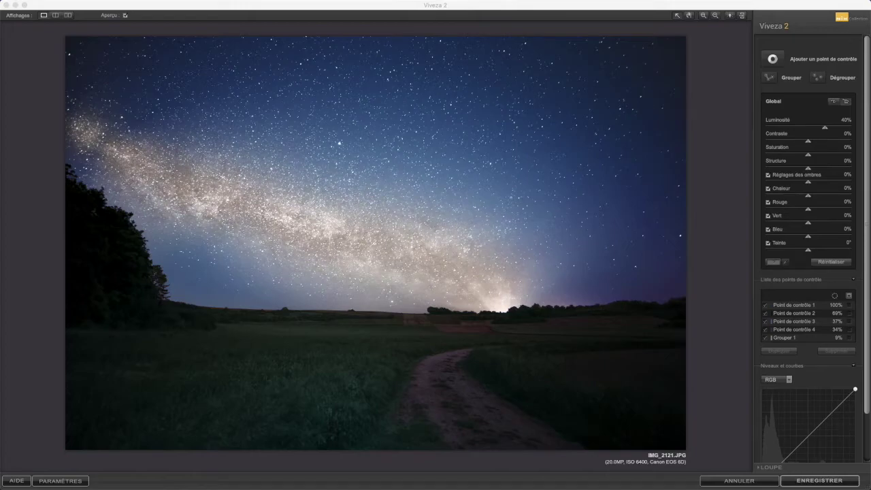
{"action": "key", "text": "space"}
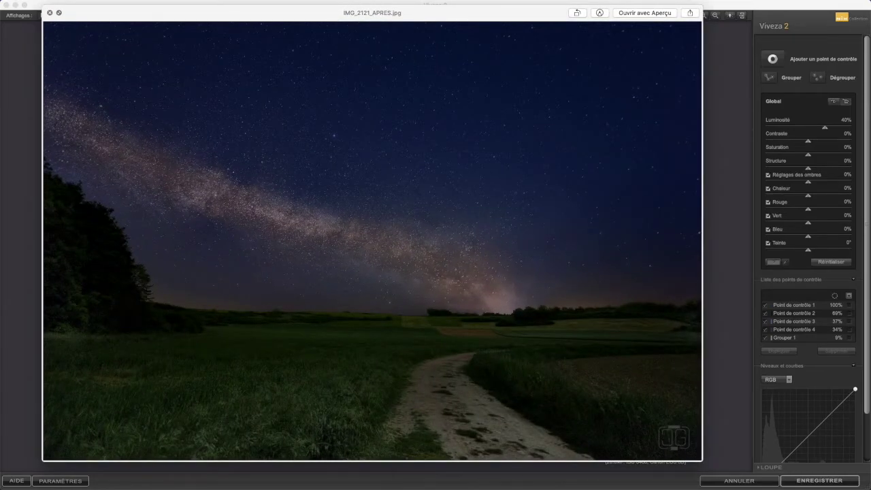
Compare the current edit repeatedly with the finished version IMG_2121_APRES.jpg, checking the sky and the foreground
{"action": "key", "text": "space"}
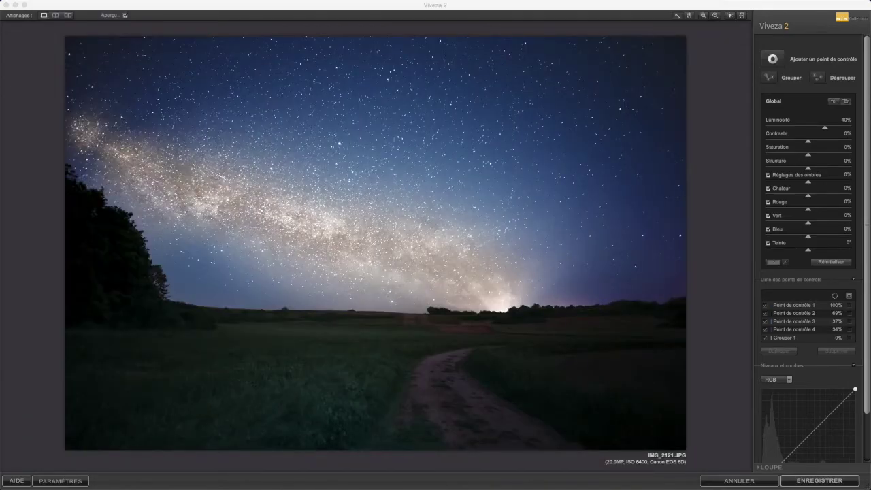
{"action": "key", "text": "space"}
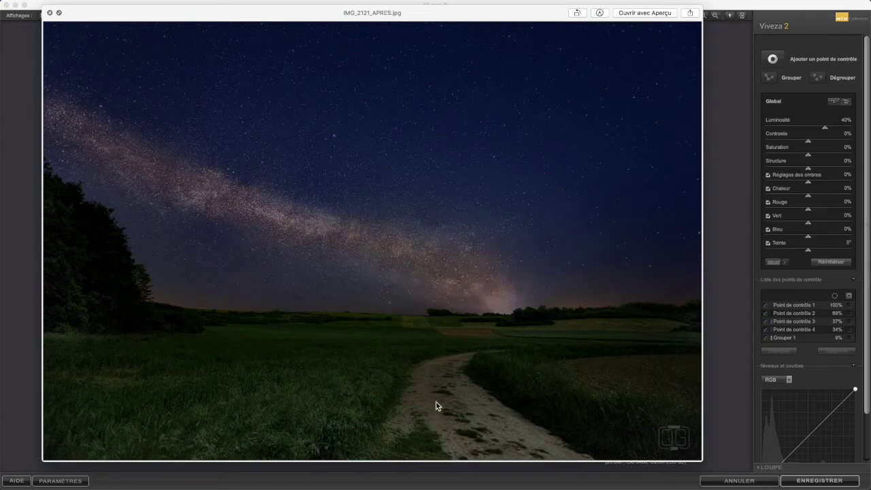
{"action": "key", "text": "space"}
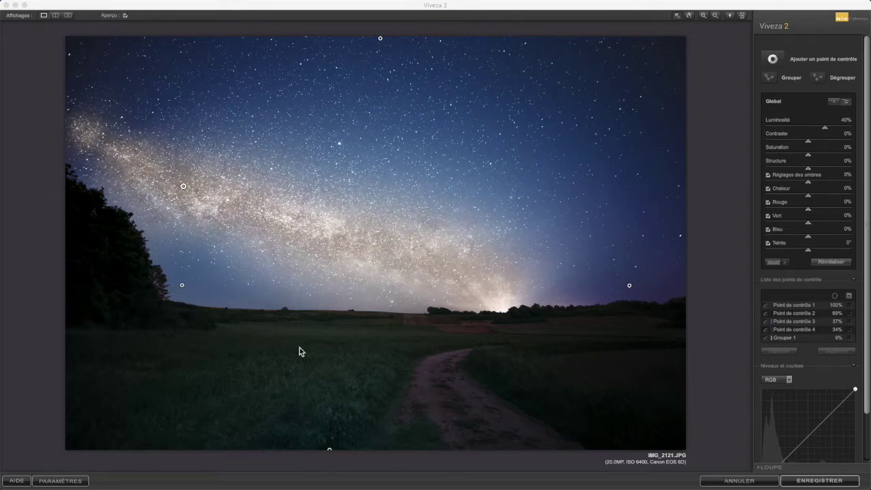
{"action": "key", "text": "space"}
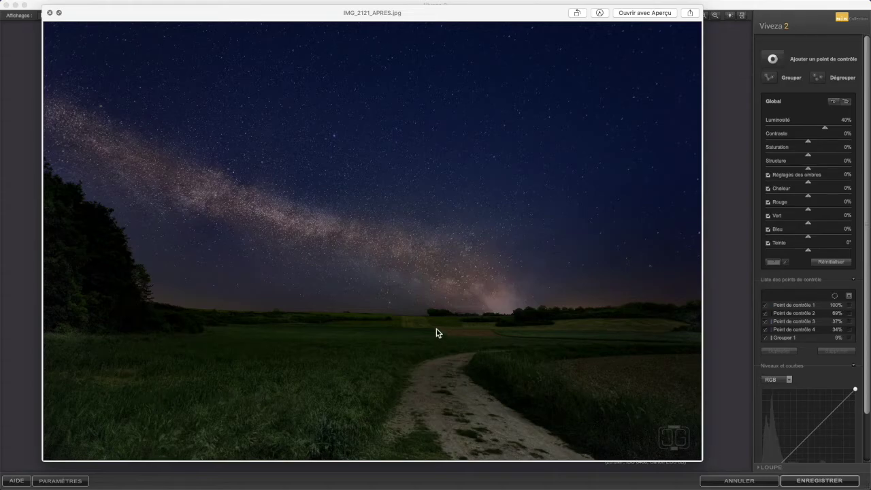
{"action": "key", "text": "space"}
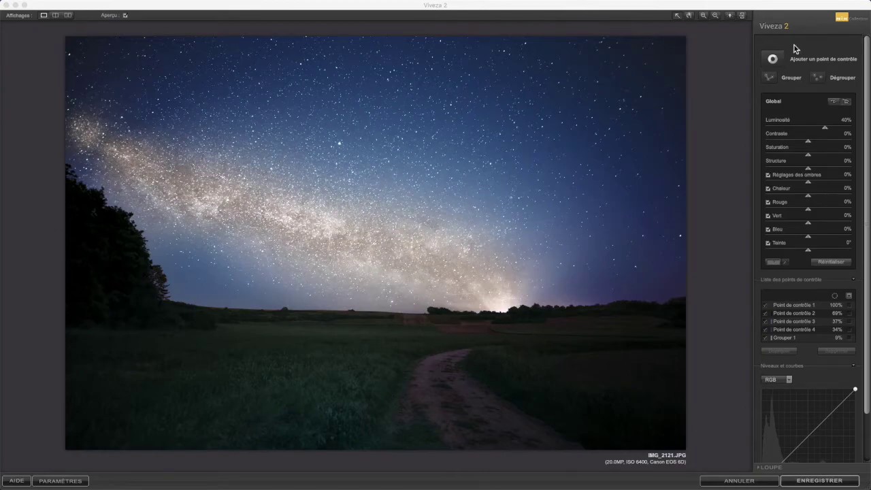
Try the global brightness (Luminosité) at 32% against IMG_2121_APRES.jpg and reset it to 0%
{"action": "left_click_drag", "start_coordinate": [826, 131], "coordinate": [822, 124]}
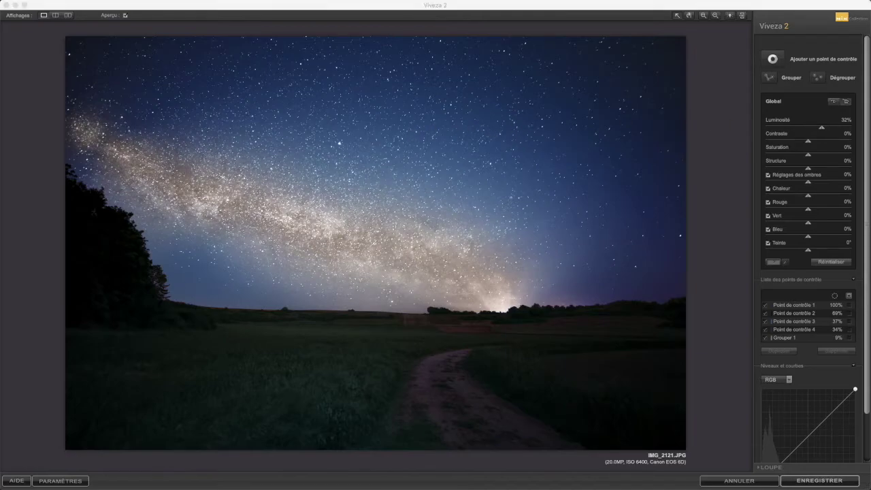
{"action": "key", "text": "space"}
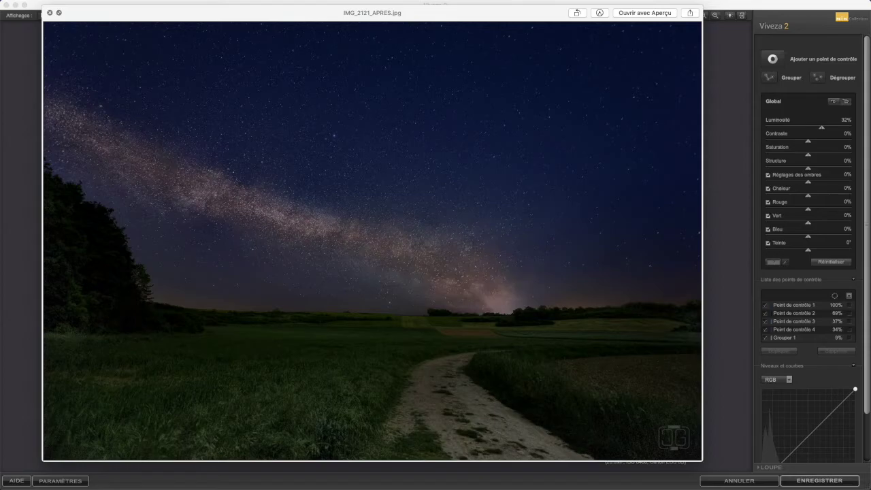
{"action": "key", "text": "space"}
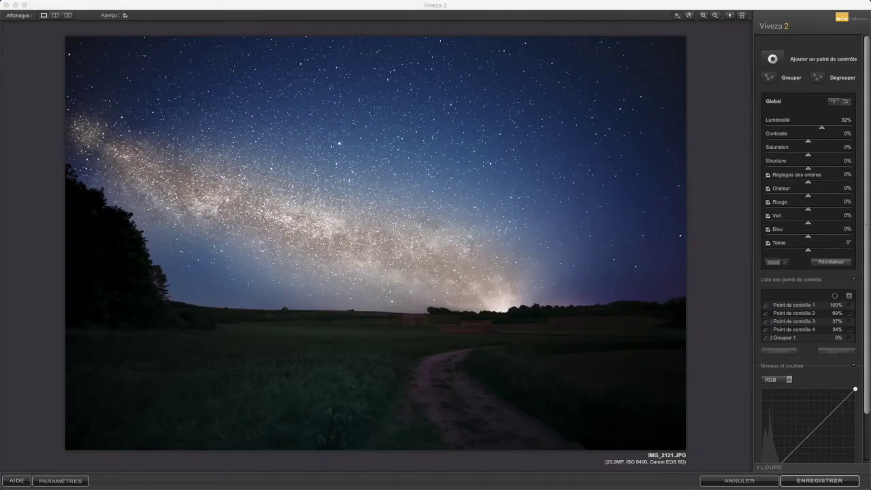
{"action": "key", "text": "space"}
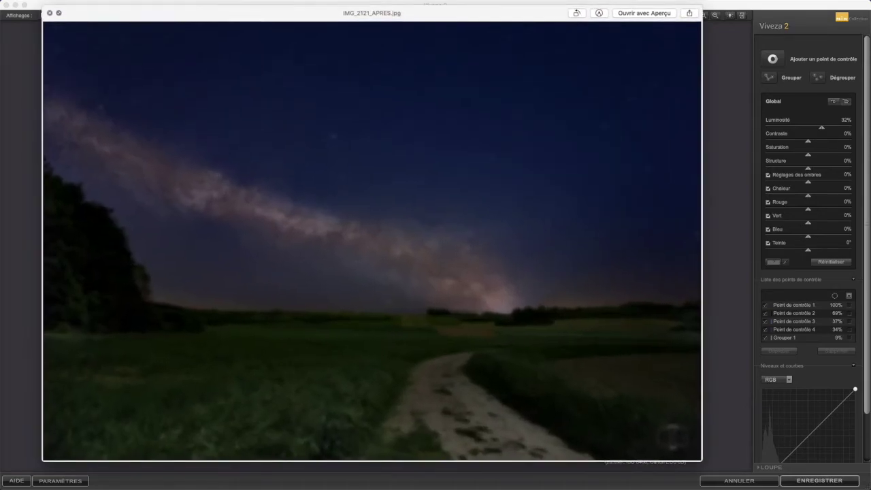
{"action": "key", "text": "space"}
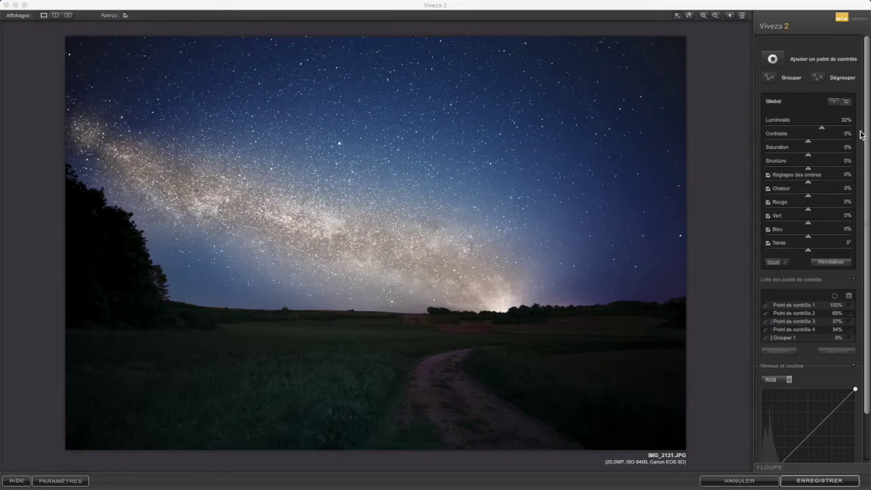
{"action": "double_click", "coordinate": [823, 130]}
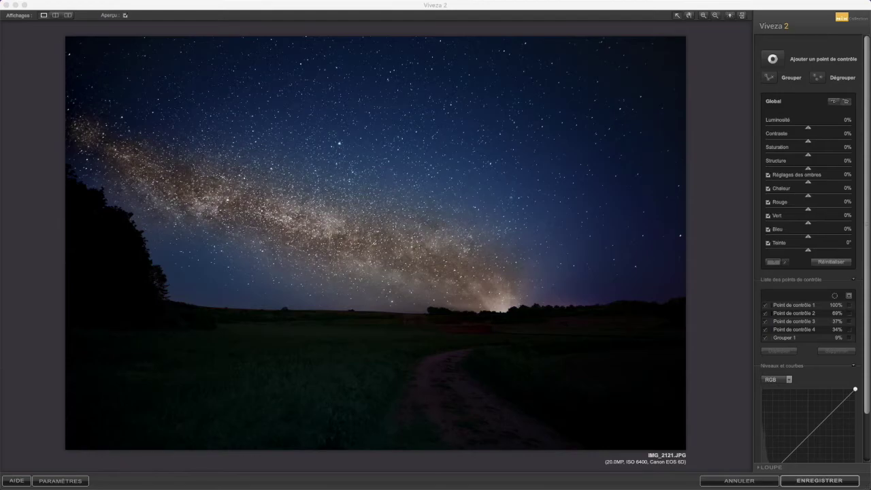
Preview the lighthouse photo before and after retouching, using IMG_1853_AVANT.jpg and IMG_1853_APRES.jpg
{"action": "key", "text": "space"}
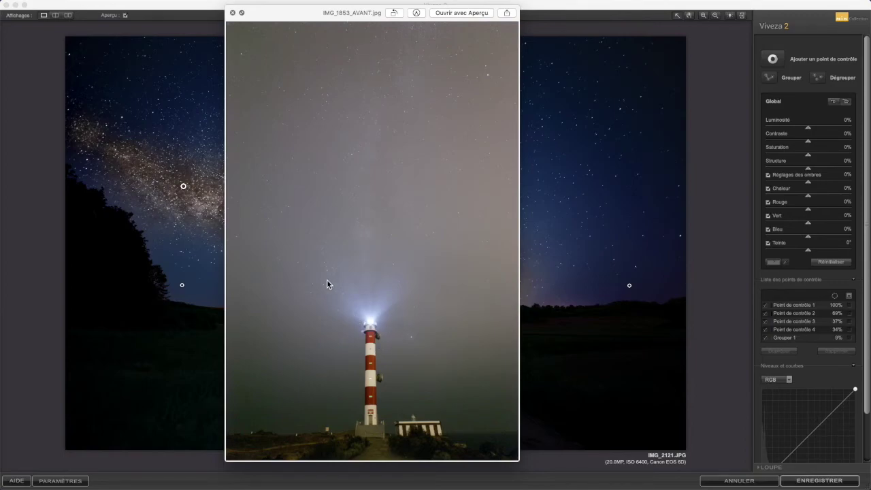
{"action": "key", "text": "space"}
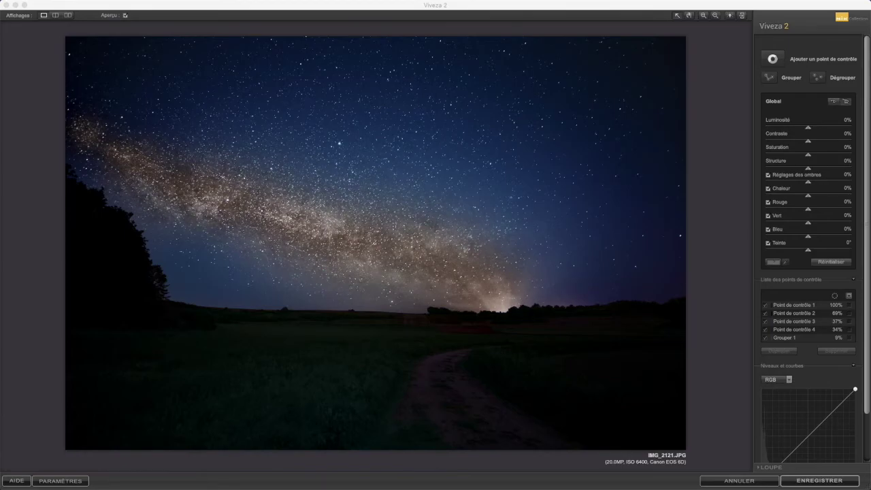
{"action": "key", "text": "space"}
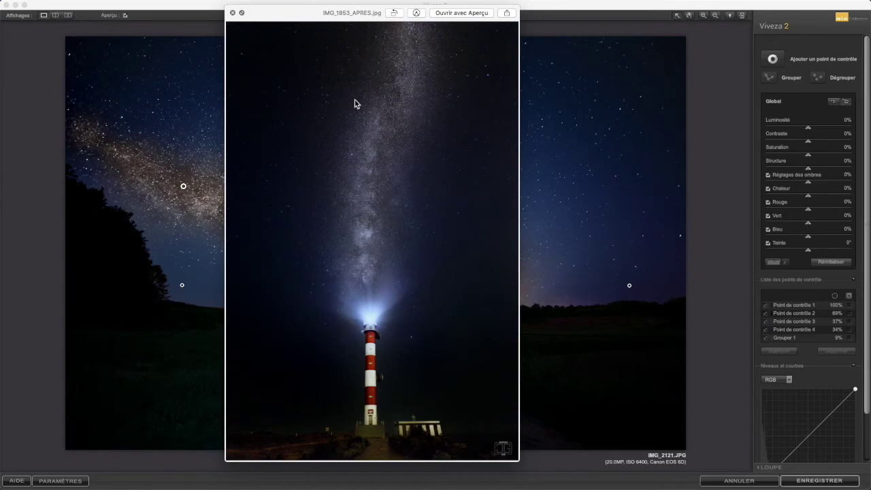
{"action": "key", "text": "space"}
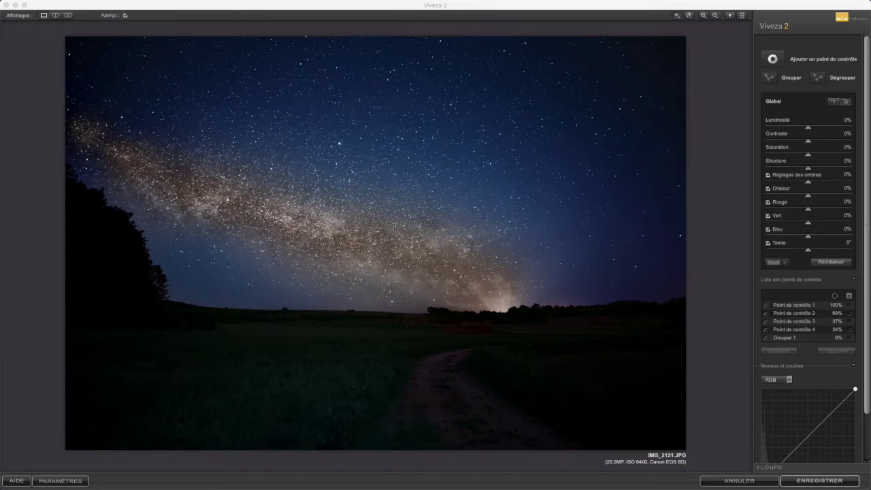
Preview the stages of the seaside Milky Way photo: IMG_1788_SOURCE.JPG, IMG_1788-DPP4.JPG and IMG_1788-APRES.jpg
{"action": "key", "text": "space"}
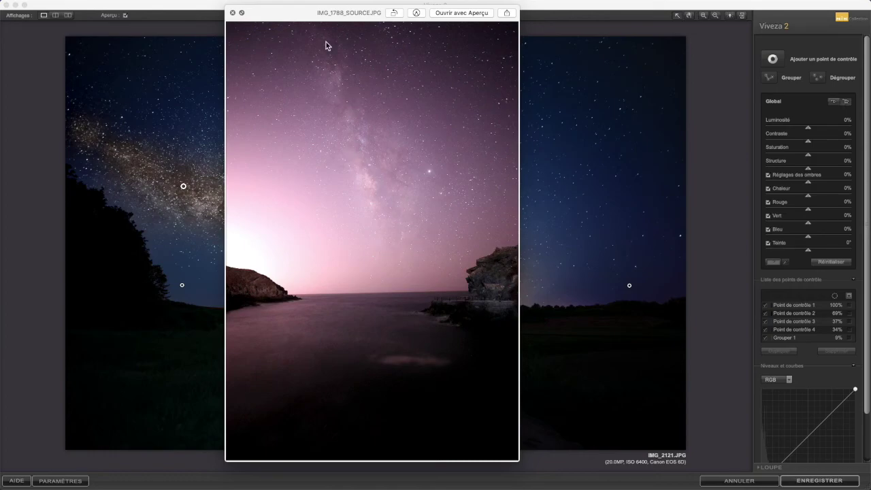
{"action": "key", "text": "space"}
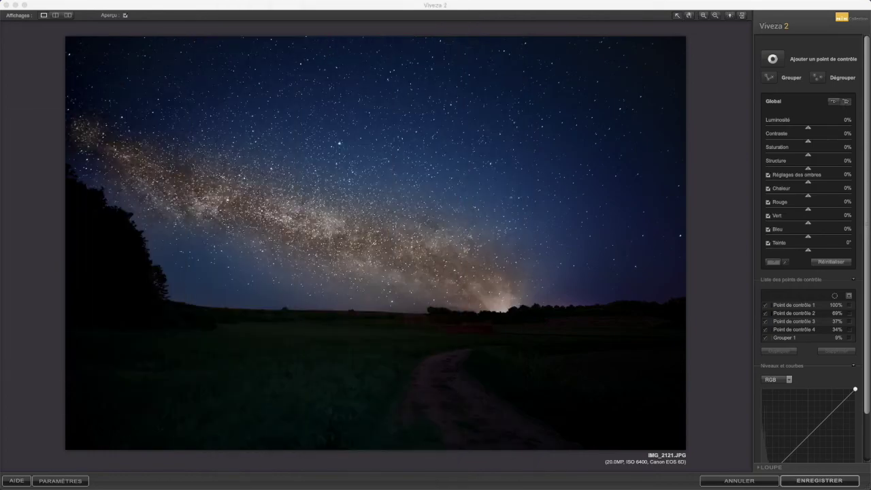
{"action": "key", "text": "space"}
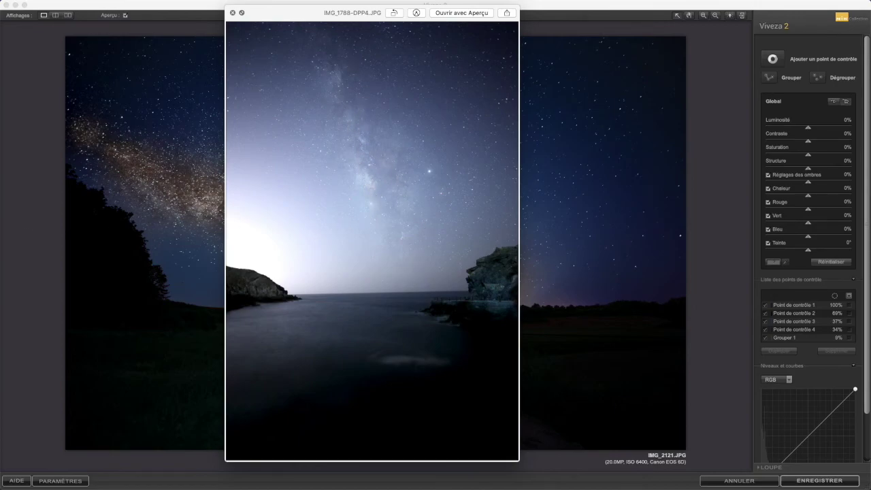
{"action": "key", "text": "space"}
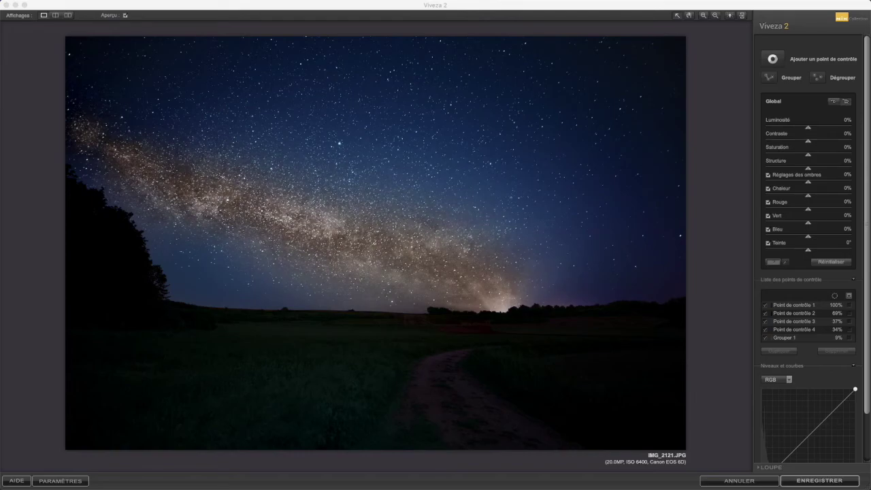
{"action": "key", "text": "space"}
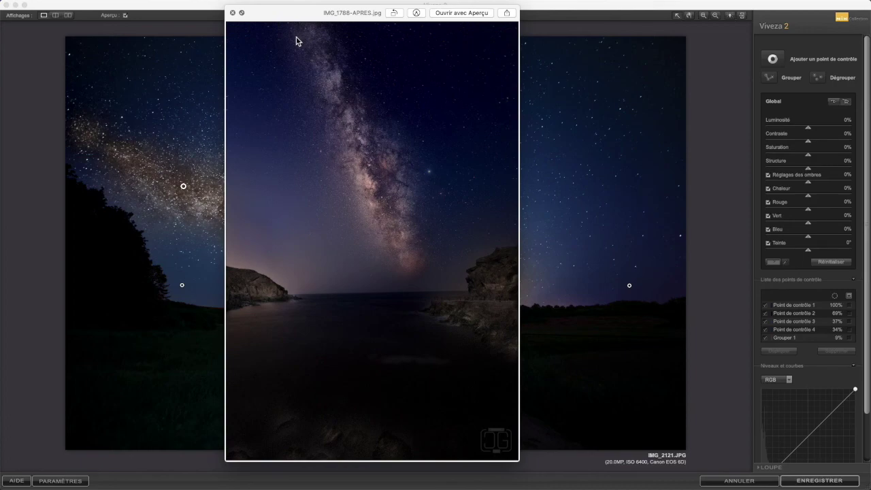
{"action": "key", "text": "space"}
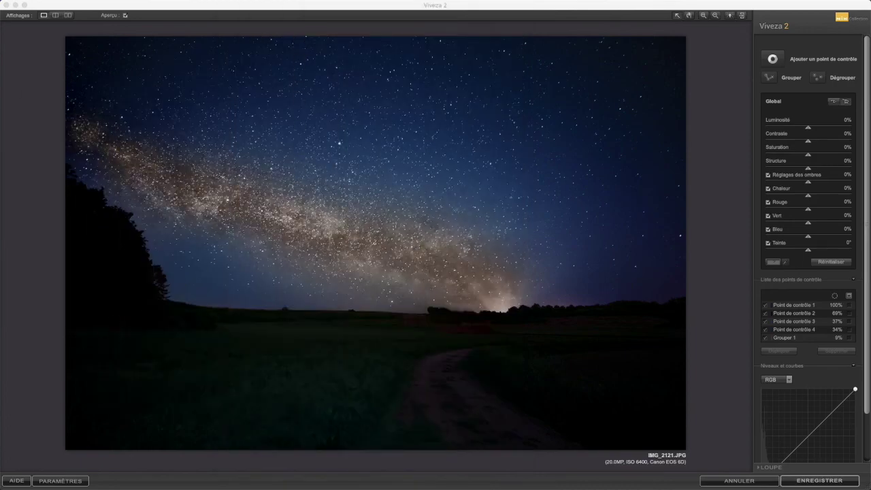